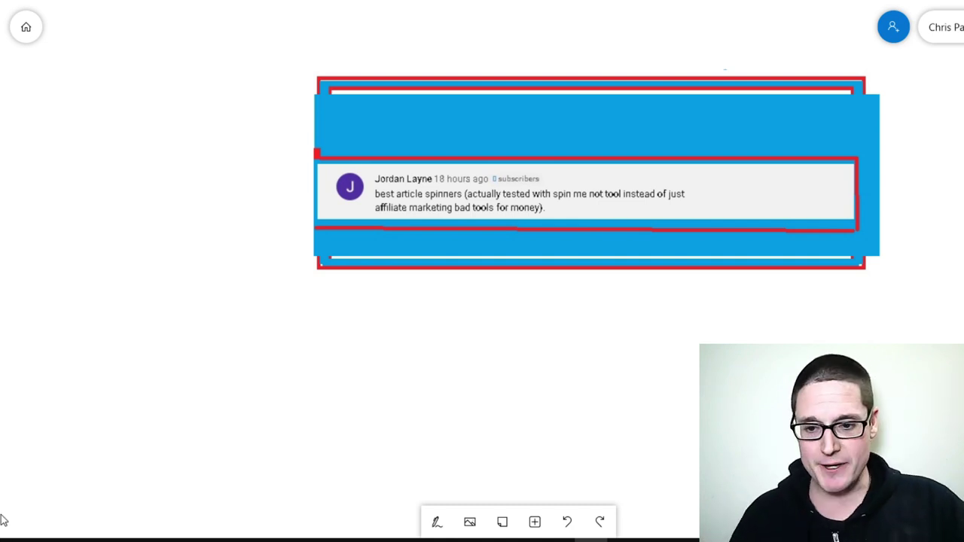
- Bring back the 'old techniques for seo' results and preview the 9 Outdated SEO Techniques article
mouse_move(226, 538)
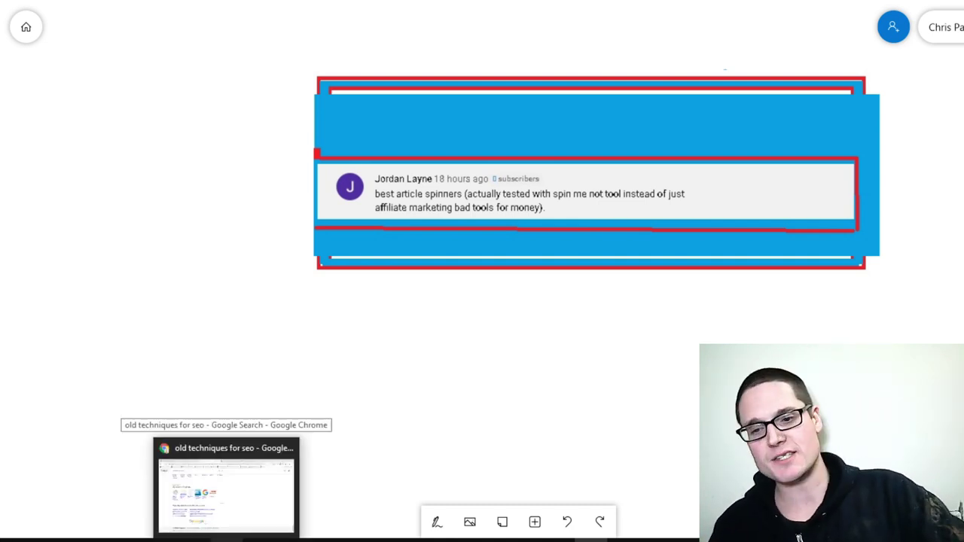
click(241, 448)
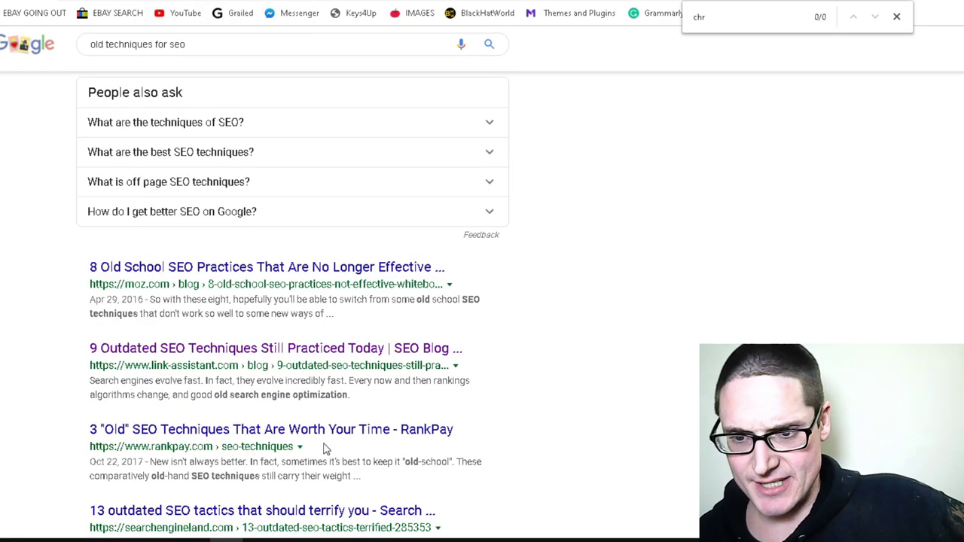
scroll(339, 183, up, 5)
scroll(618, 378, down, 3)
scroll(618, 379, down, 2)
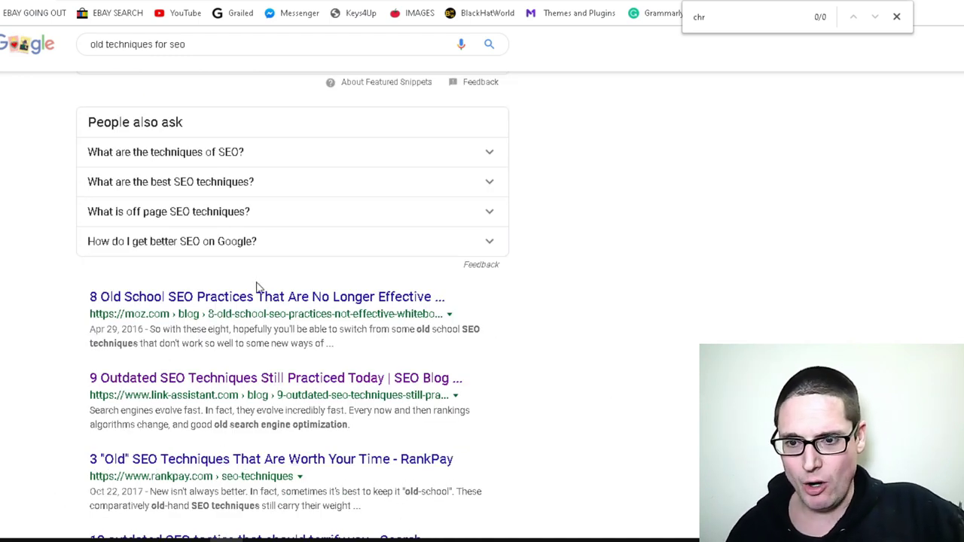
click(181, 396)
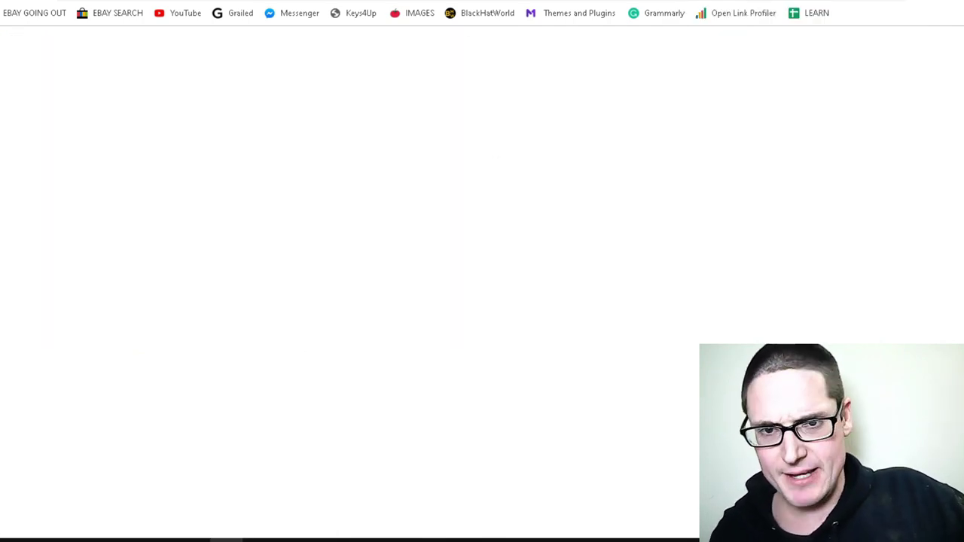
key(alt+Left)
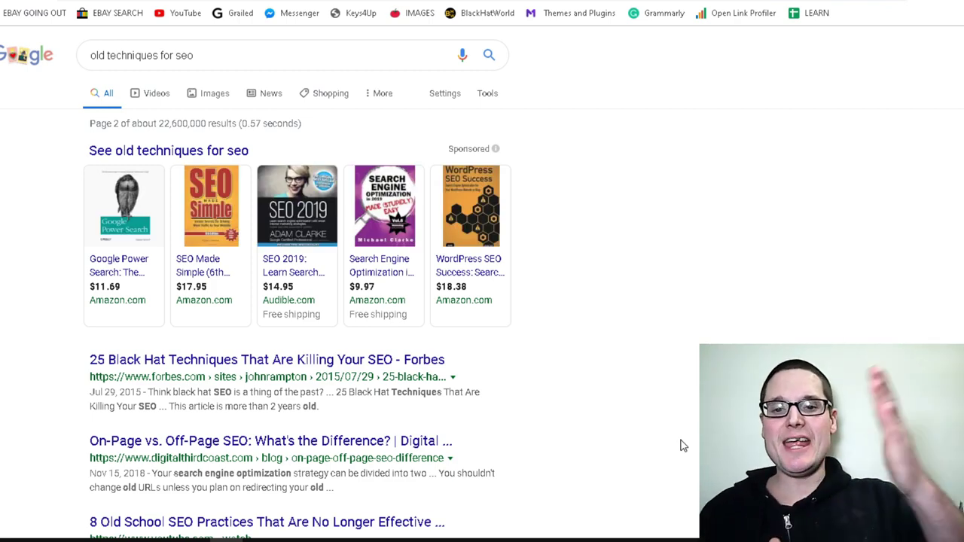
- Scroll to page 2 of the results and open the Old Techniques For SEO result
scroll(301, 302, down, 5)
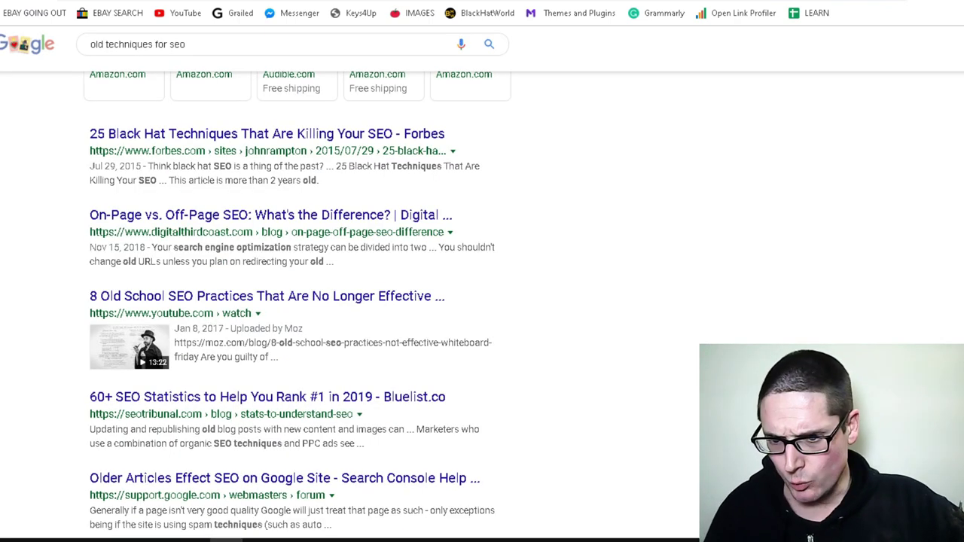
scroll(380, 203, down, 3)
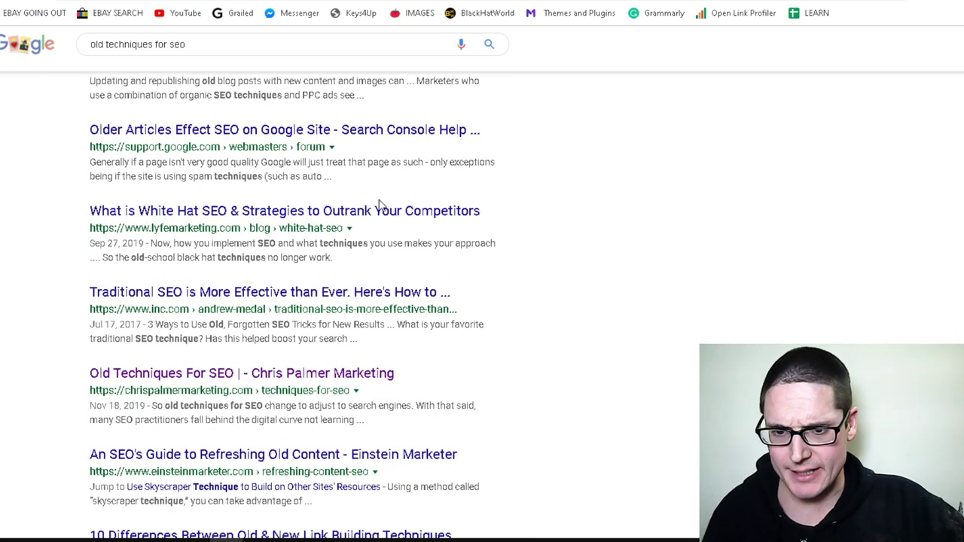
click(314, 388)
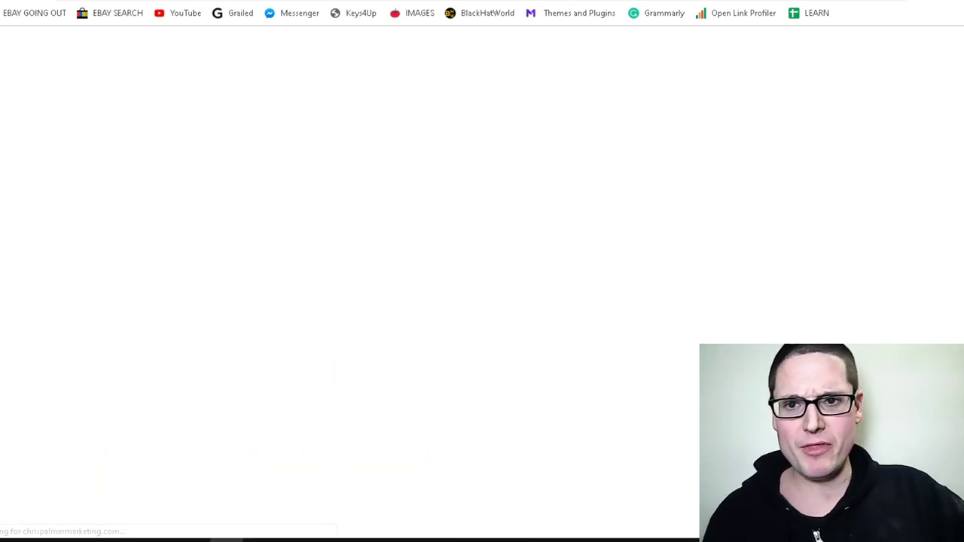
click(421, 0)
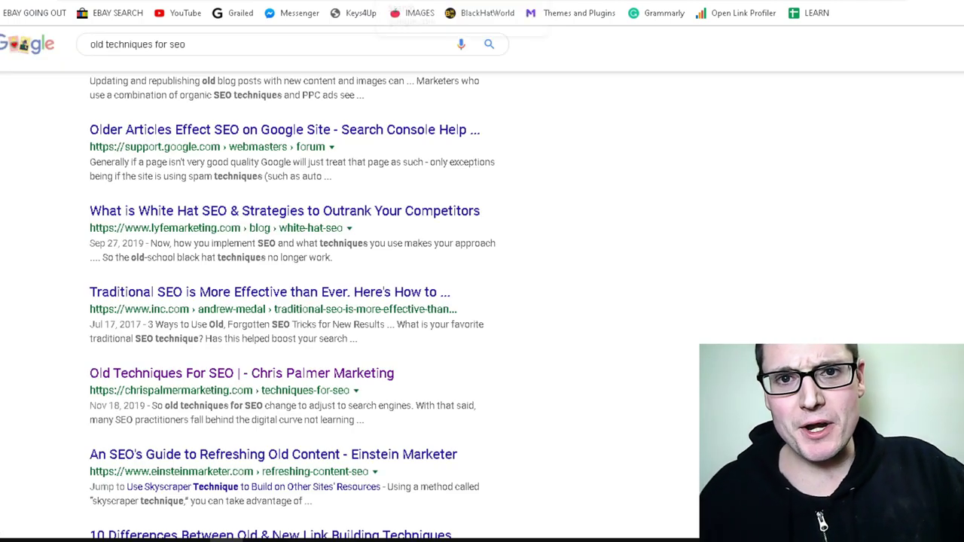
- Compare the Chris Palmer article with the Link-Assistant post, scrolling down to the Meta Keywords section
click(422, 1)
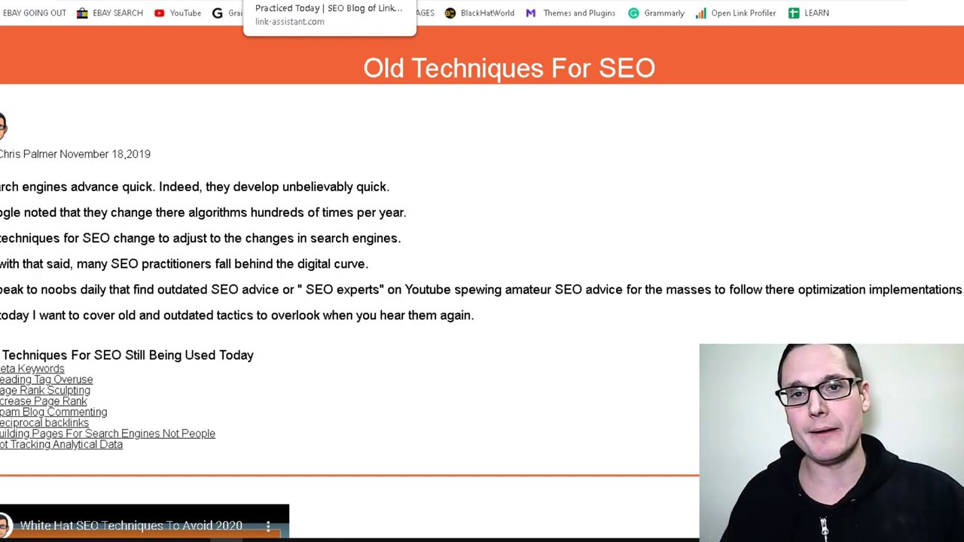
click(329, 0)
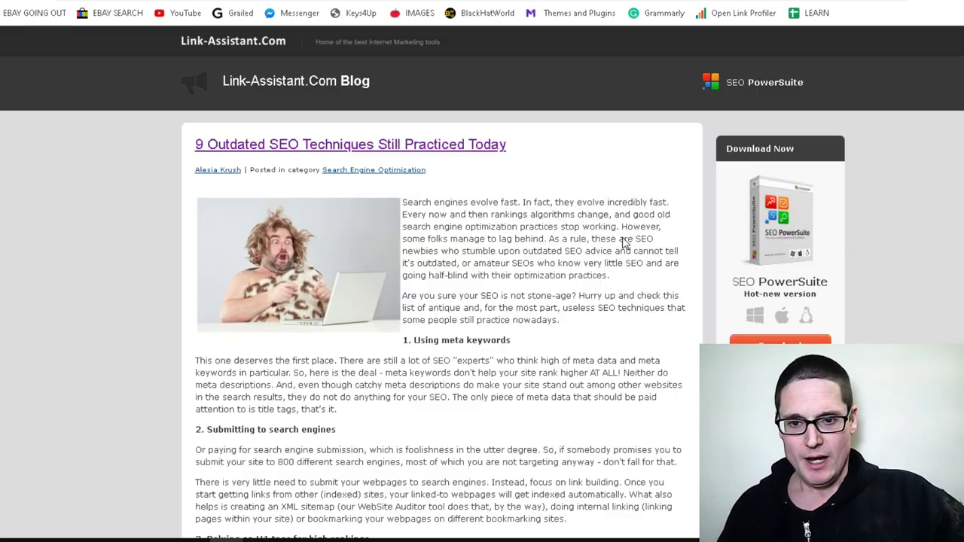
scroll(512, 256, down, 3)
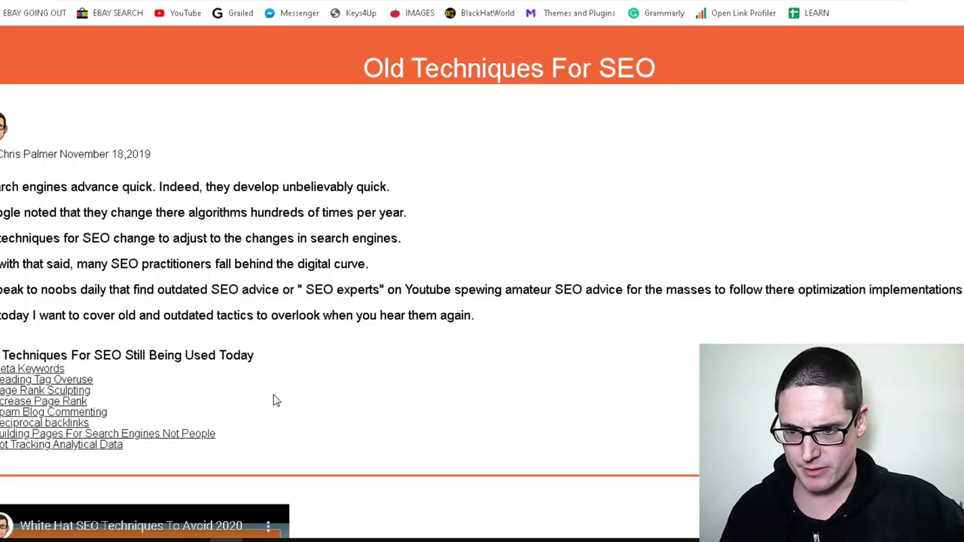
scroll(274, 398, down, 3)
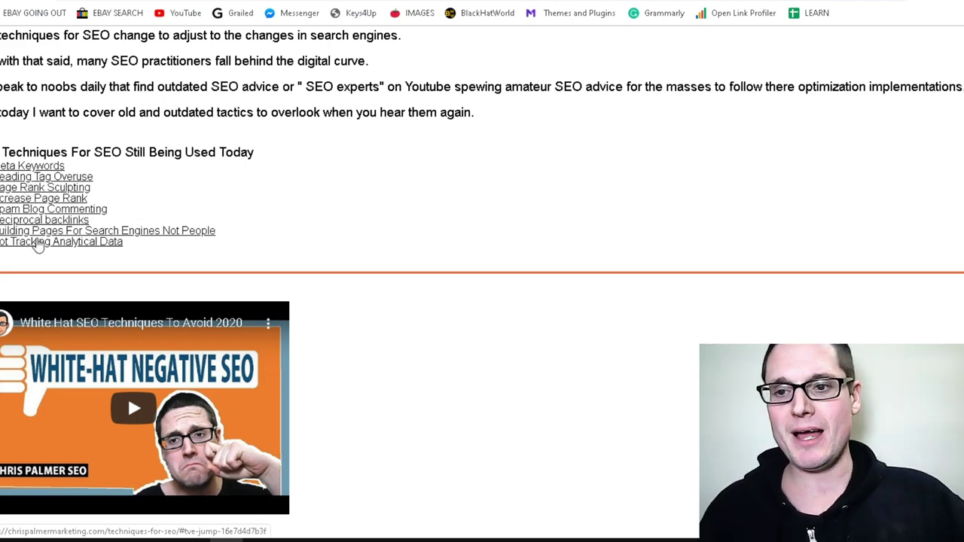
scroll(351, 444, down, 5)
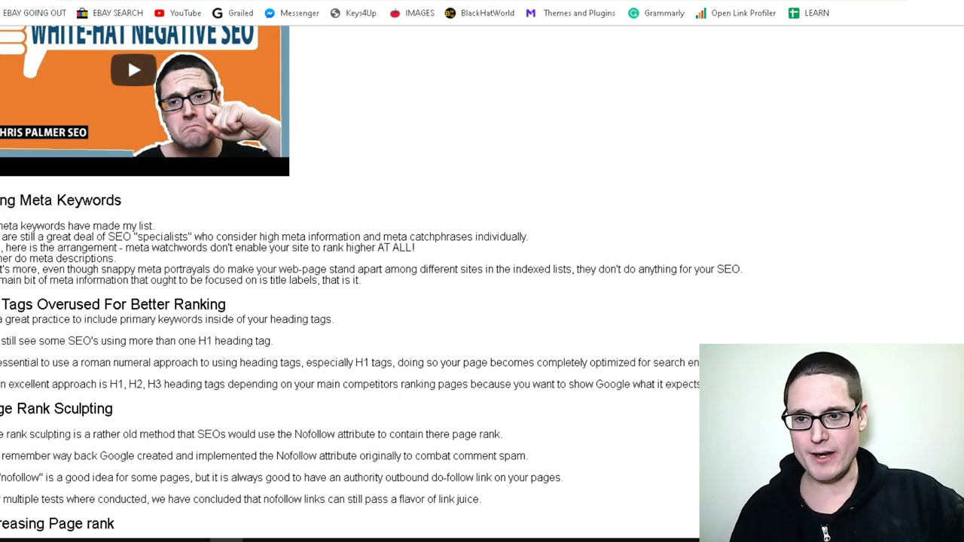
- Highlight the rewritten meta keywords heading and the original paragraph's opening words, then deselect
drag(1, 201, 139, 212)
click(376, 2)
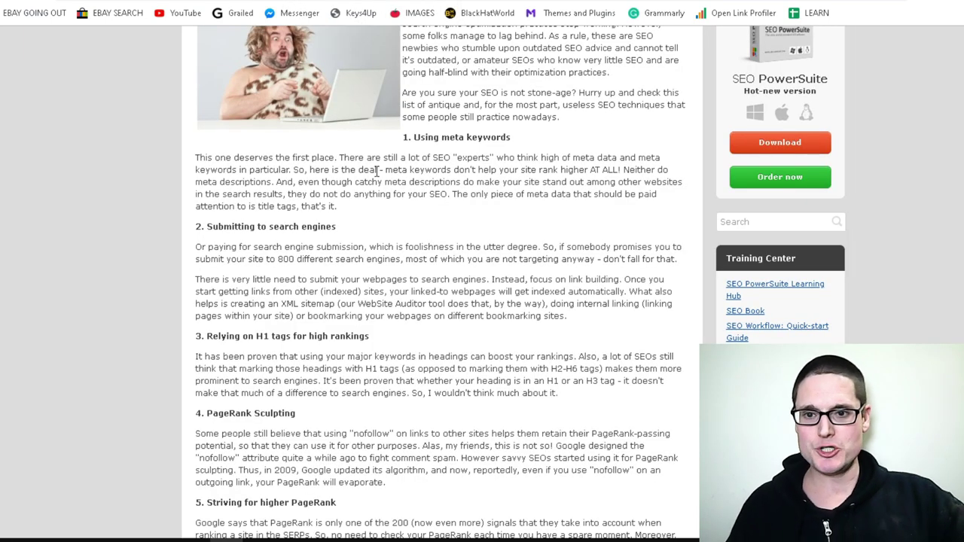
drag(195, 158, 414, 158)
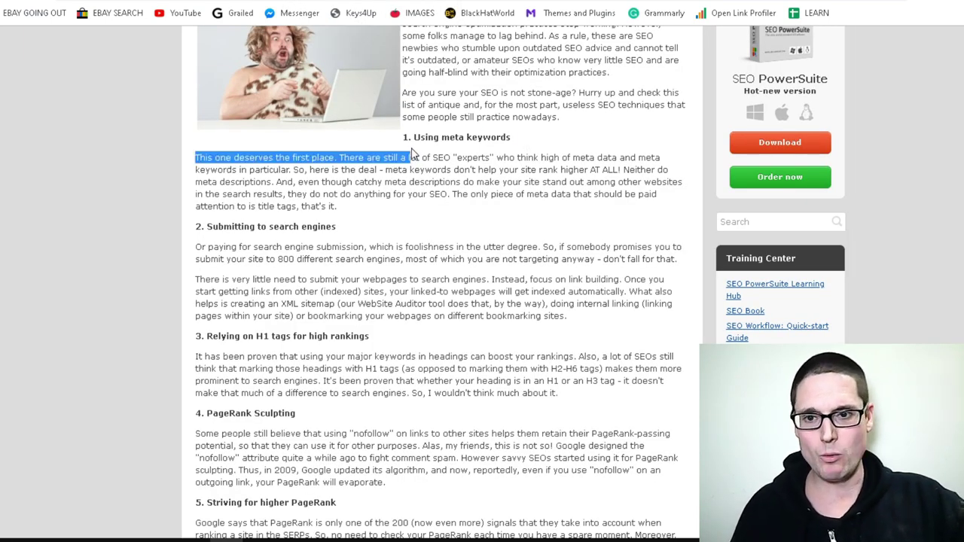
click(250, 175)
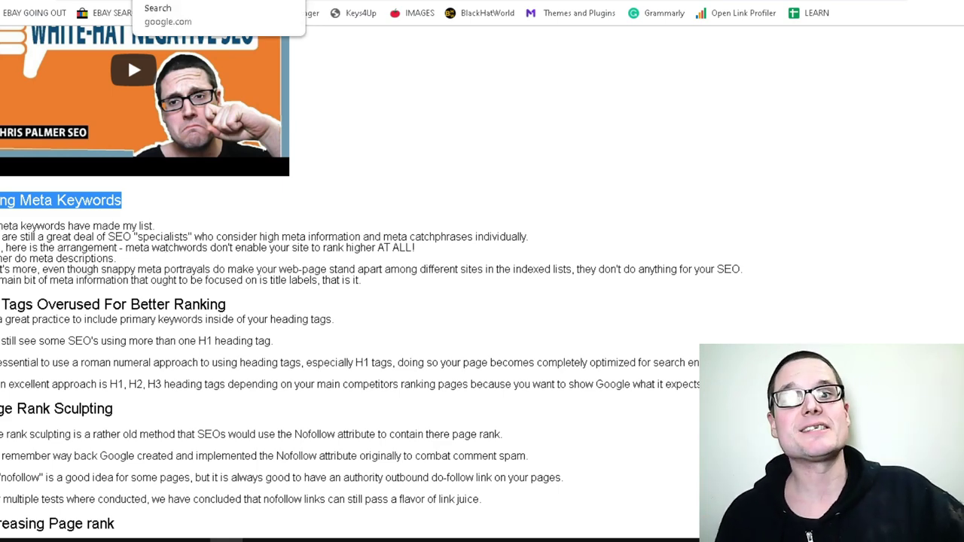
- Flip between the rewritten and original tabs, ending on the original's numbered list of techniques
click(324, 1)
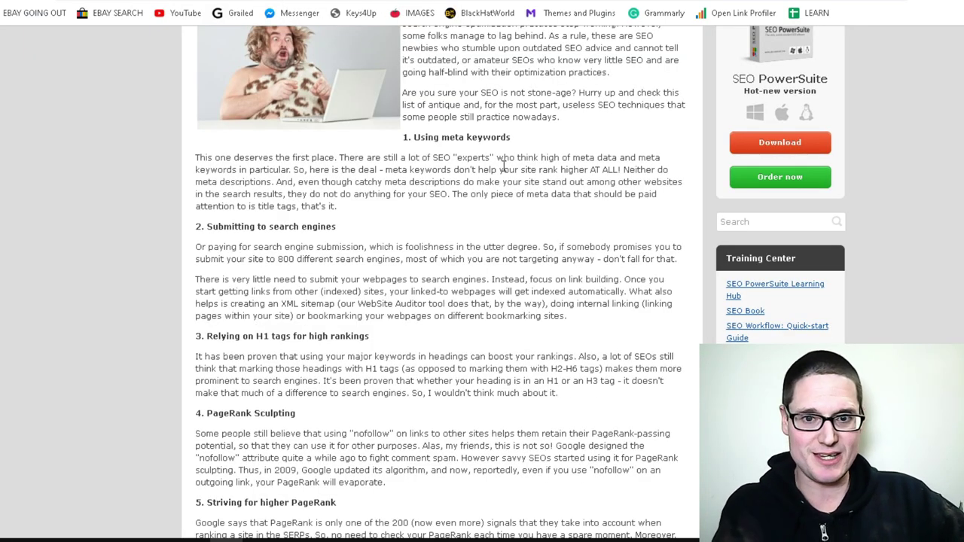
click(419, 1)
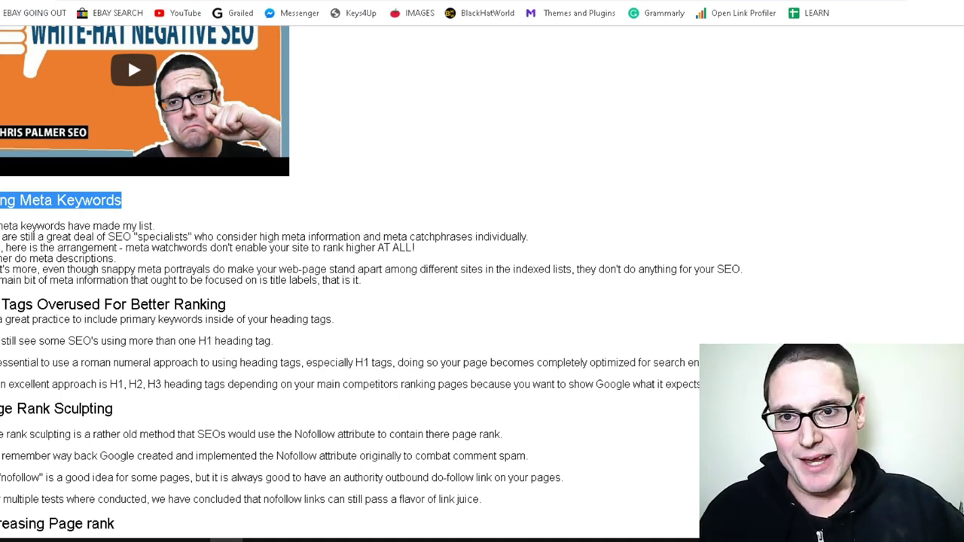
click(323, 1)
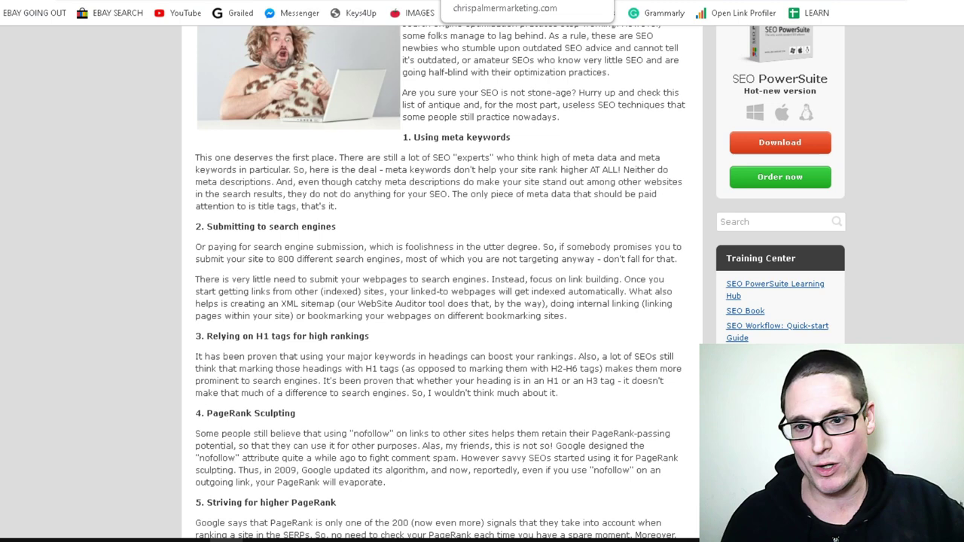
click(505, 1)
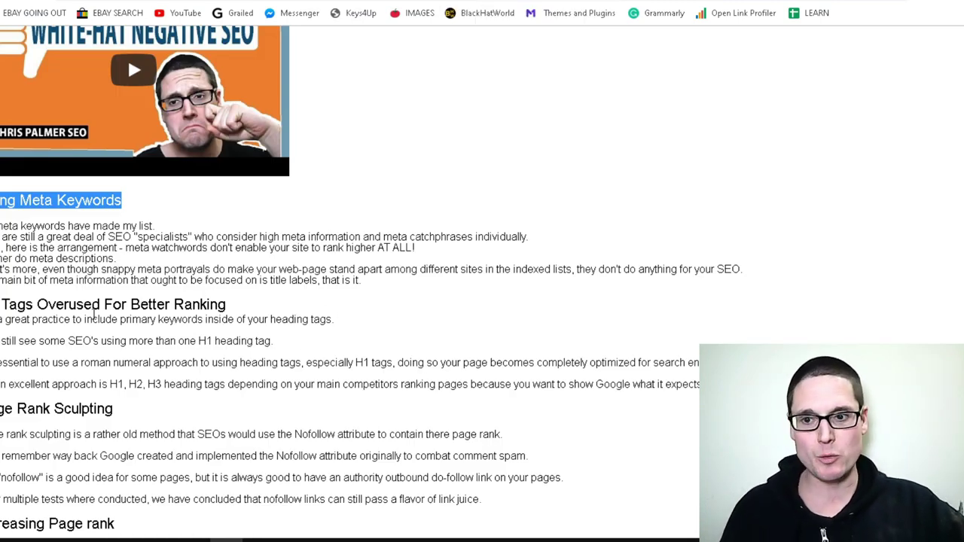
scroll(190, 376, down, 1)
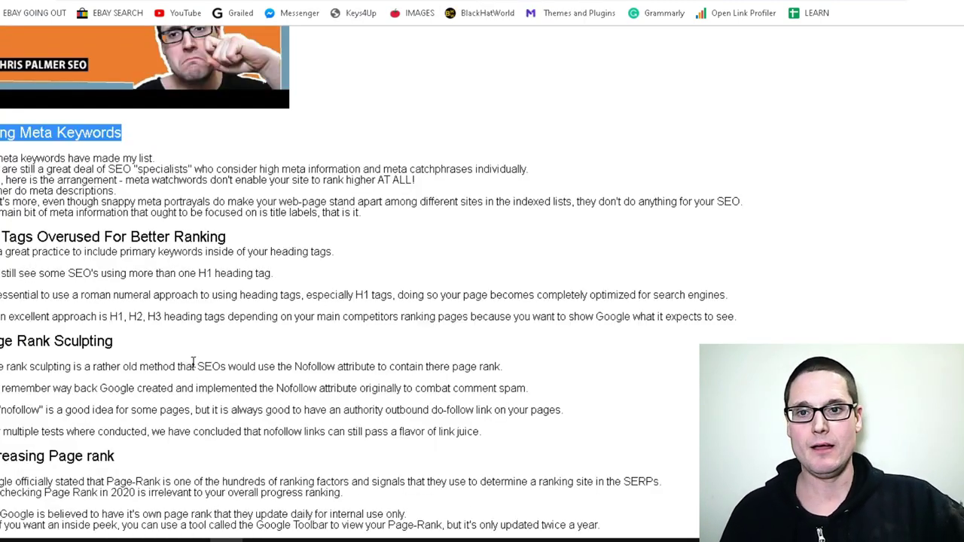
key(ctrl+Tab)
scroll(372, 368, down, 1)
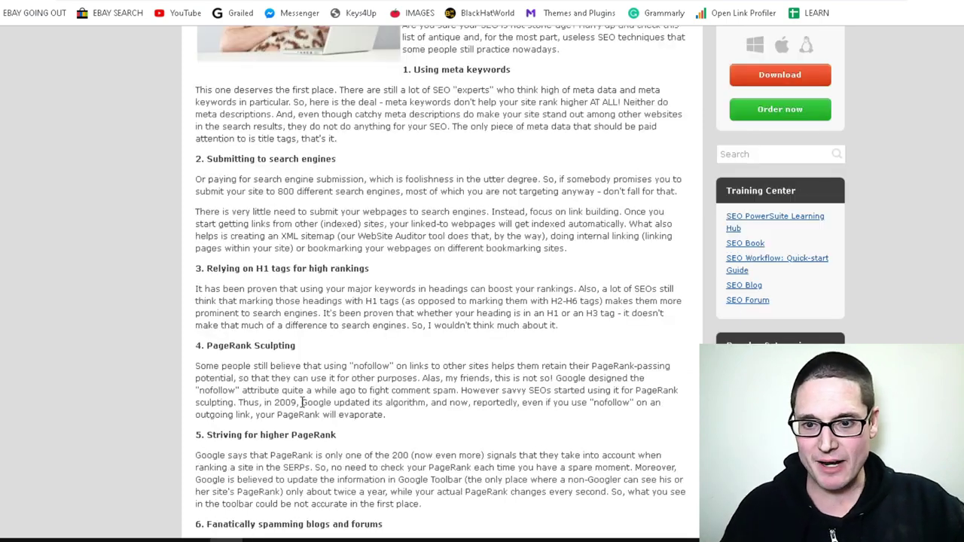
- Highlight the '4. PageRank Sculpting' heading in the original Link-Assistant post
mouse_move(316, 354)
mouse_down()
mouse_move(229, 367)
mouse_move(190, 348)
mouse_up()
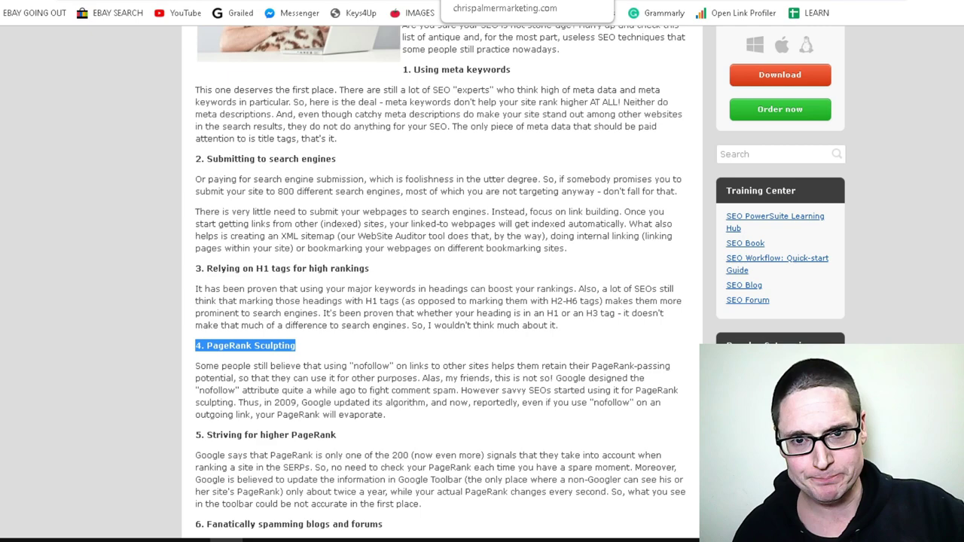
- Return to the Chris Palmer article and scroll through its techniques back up to the intro
click(497, 2)
scroll(497, 459, up, 3)
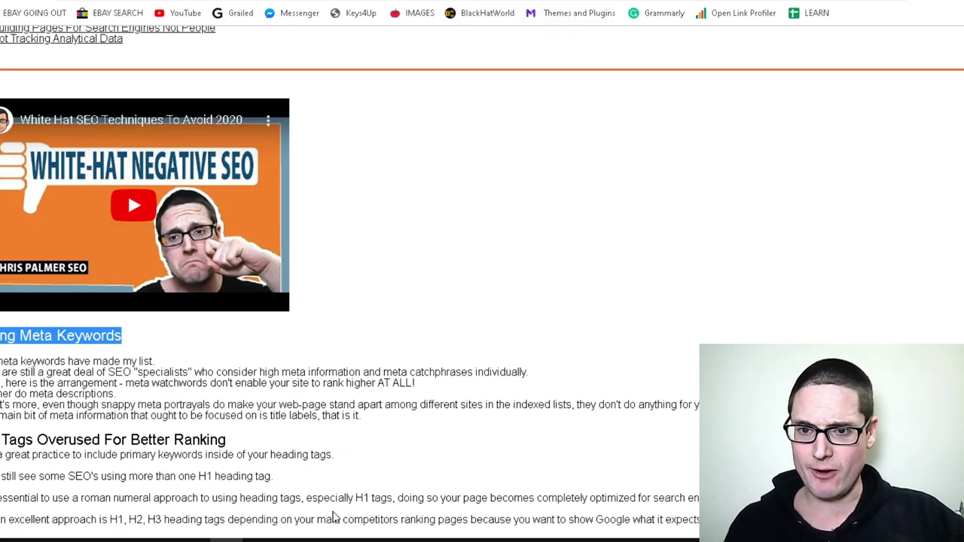
scroll(576, 462, down, 5)
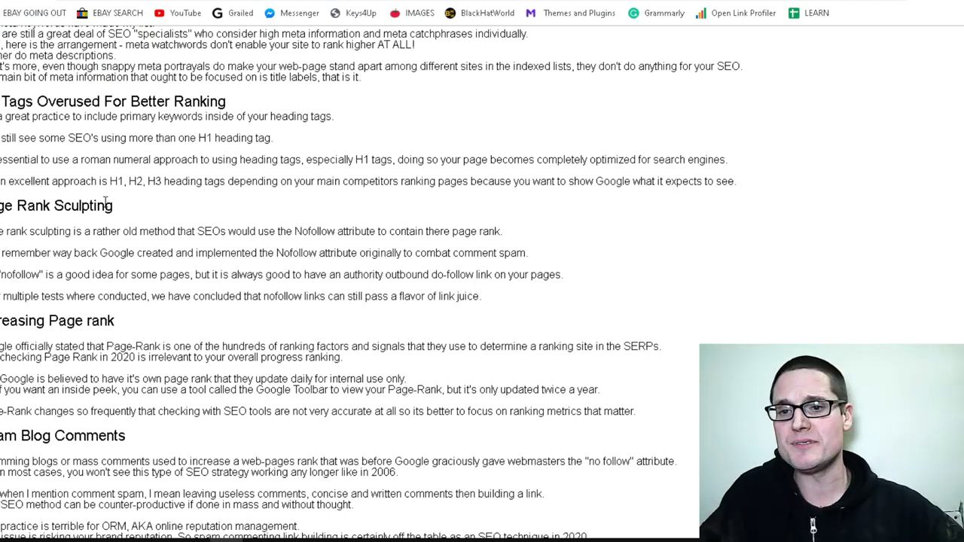
scroll(555, 103, up, 10)
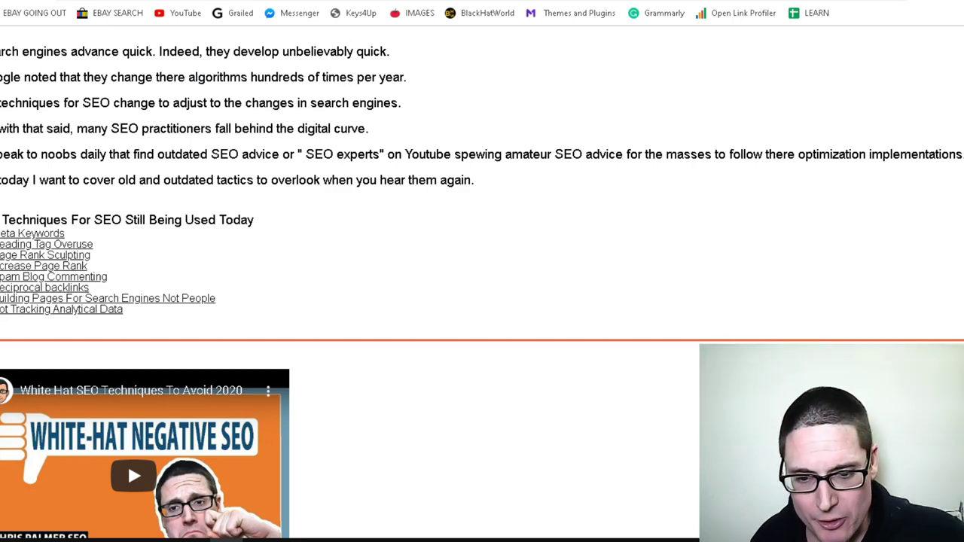
- In maximized Notepad, reword the opening to 'search engines really change fast' plus Google's 2,000-yearly-changes claim
click(373, 537)
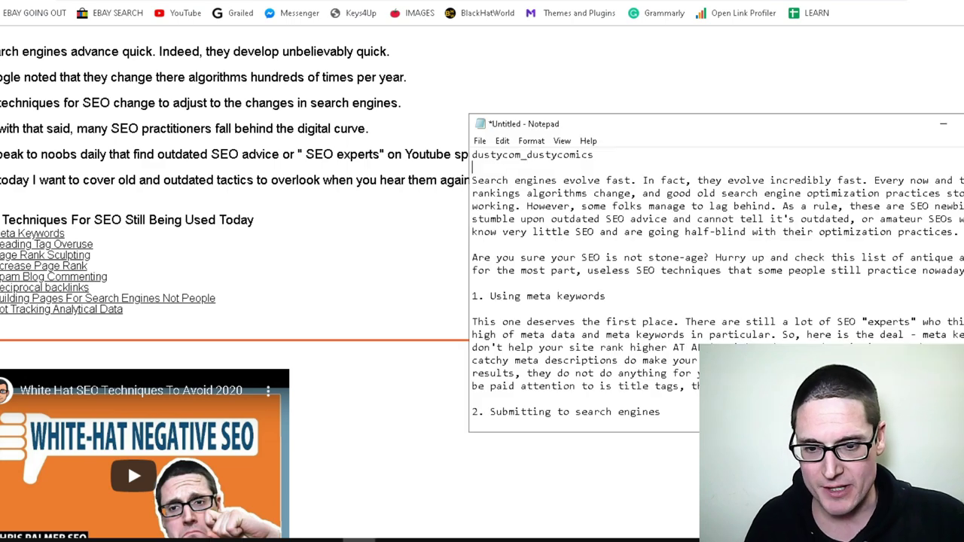
double_click(738, 130)
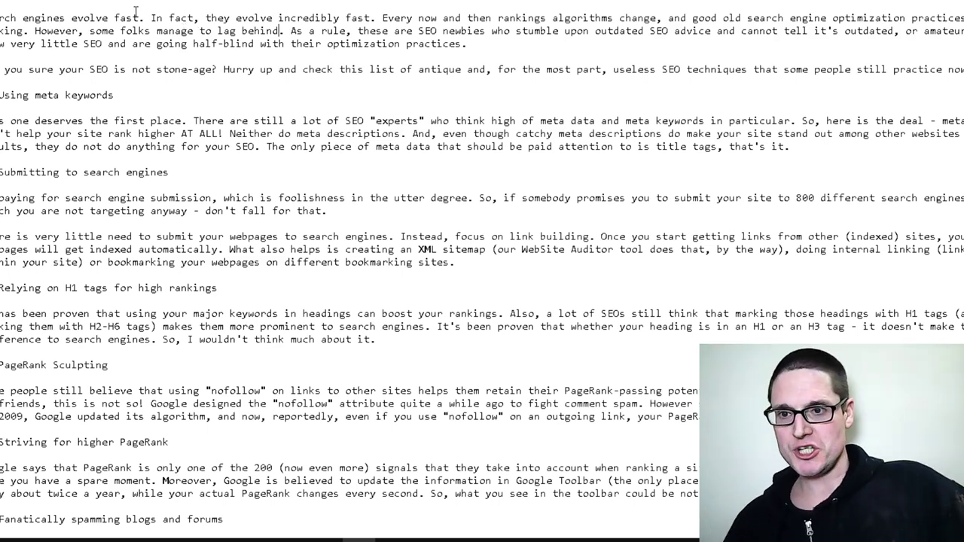
drag(144, 18, 0, 17)
key(BackSpace)
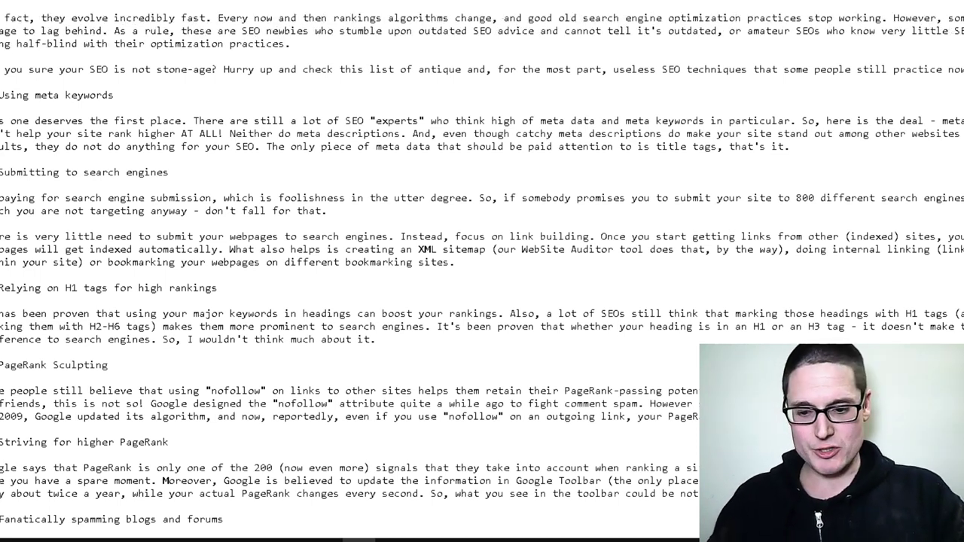
text(rch engi)
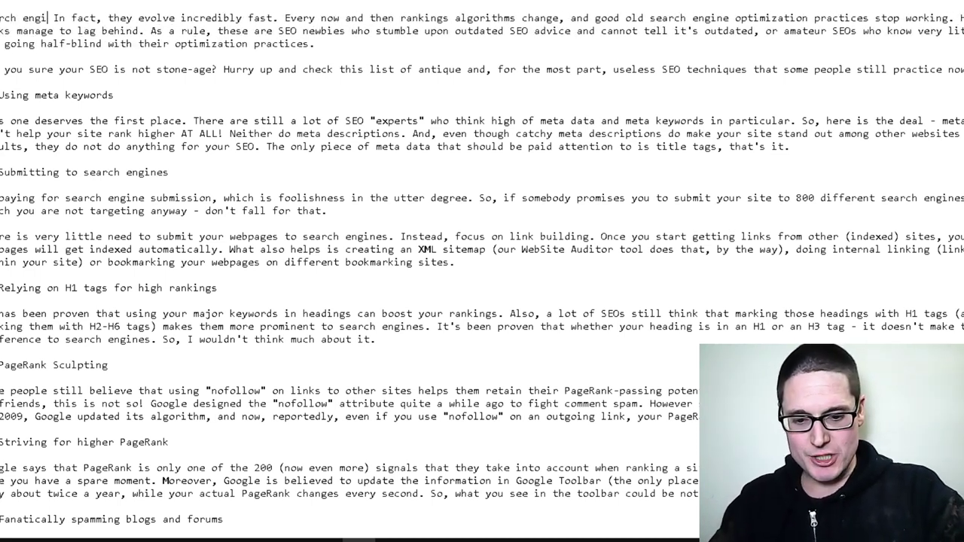
text(nes really c)
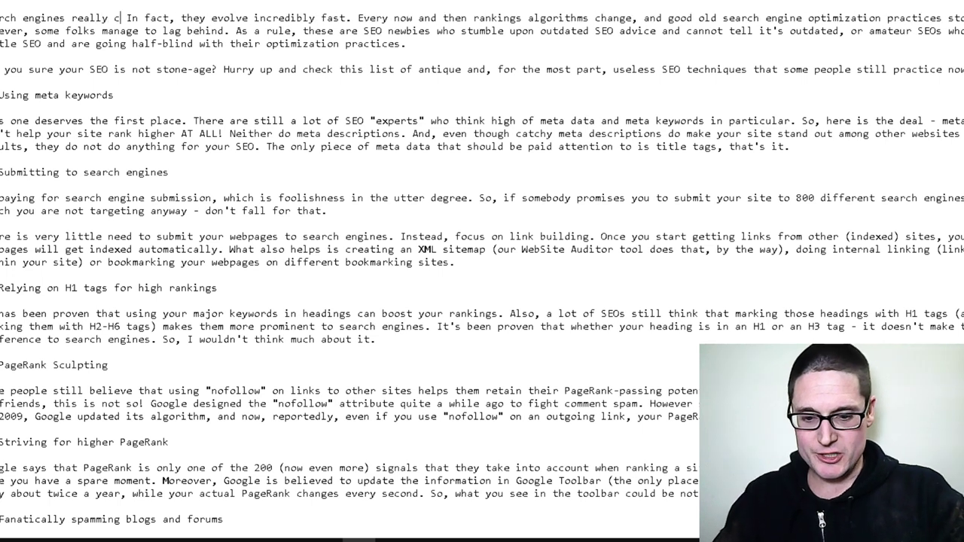
text(hange fas)
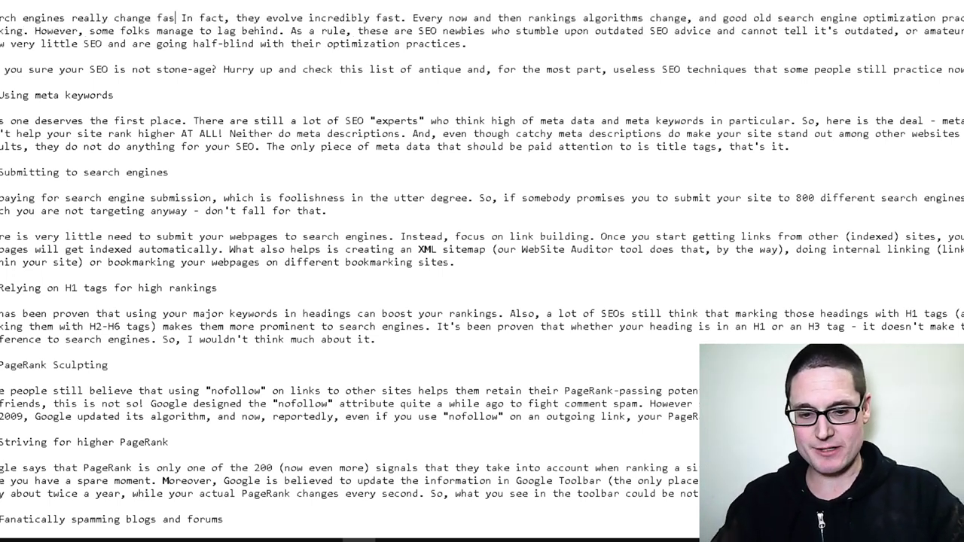
text(t ,)
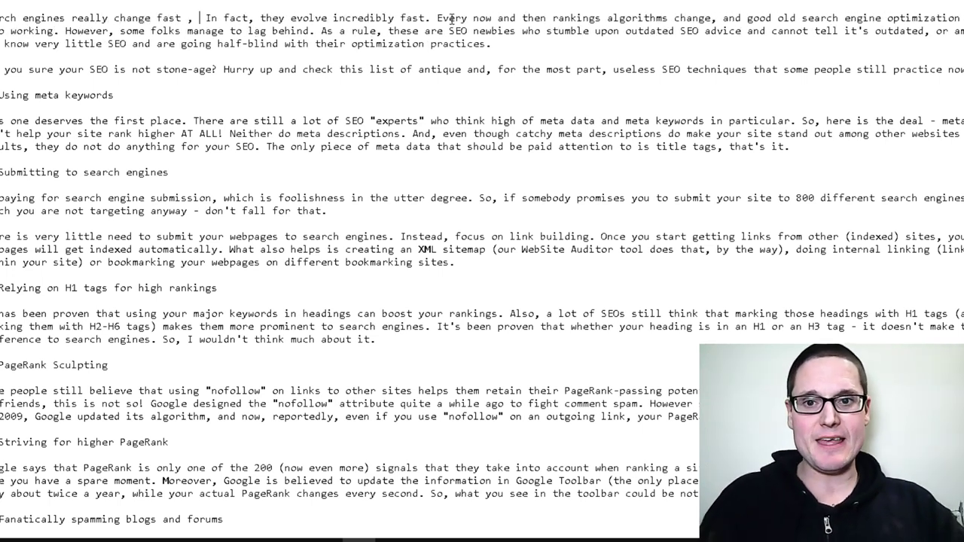
drag(431, 15, 205, 19)
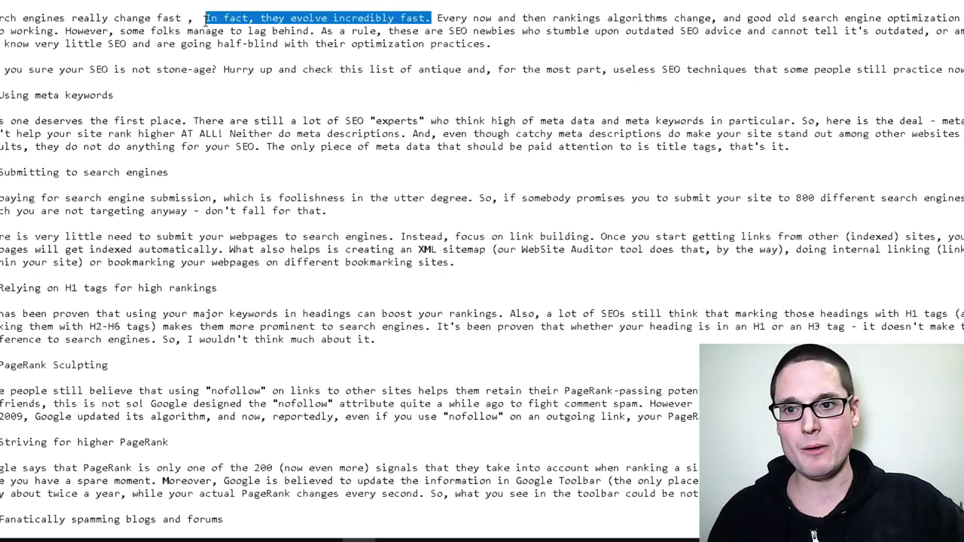
text(Google )
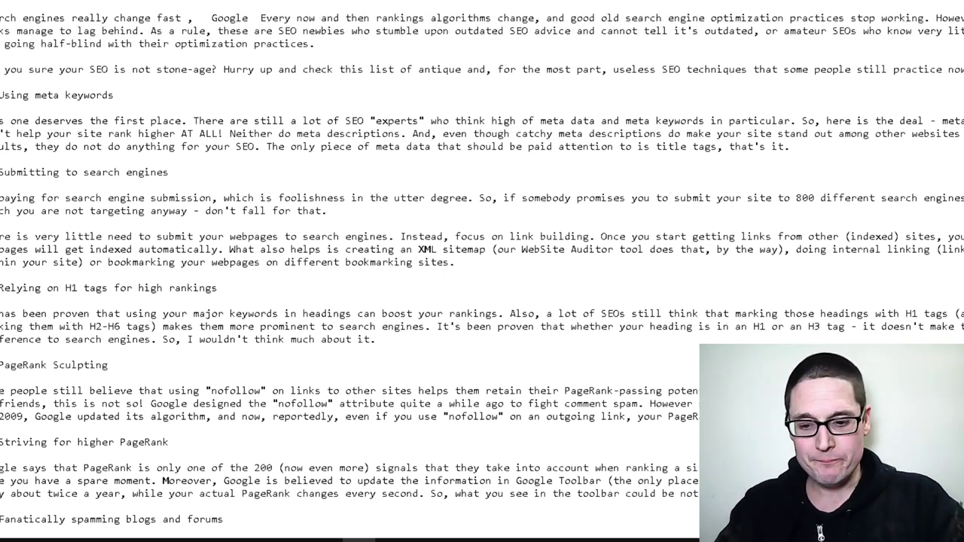
text(says they c)
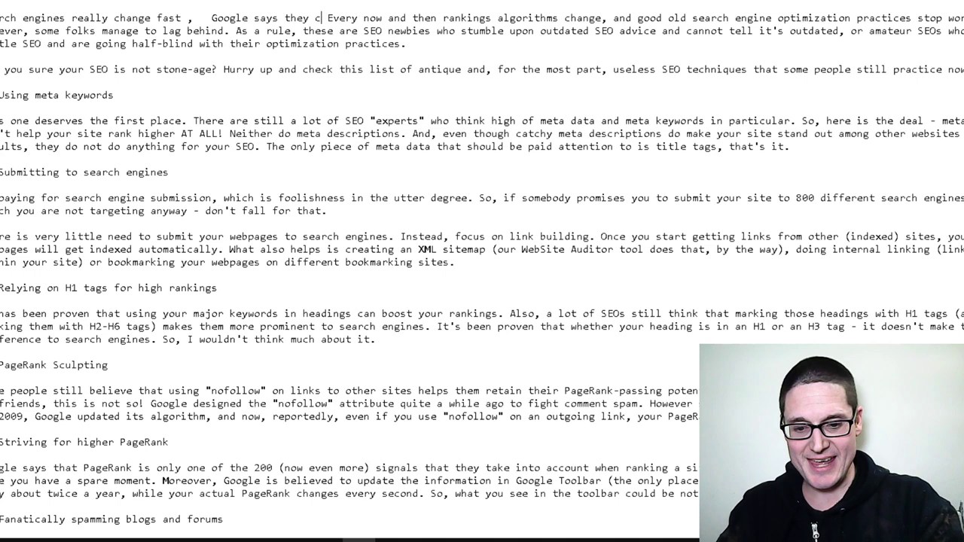
text(hange there al)
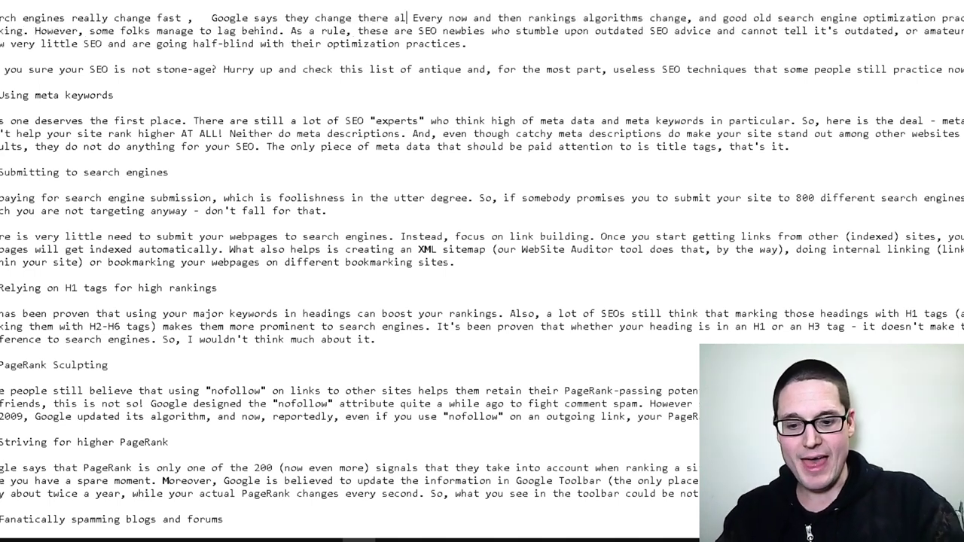
text(gorythems )
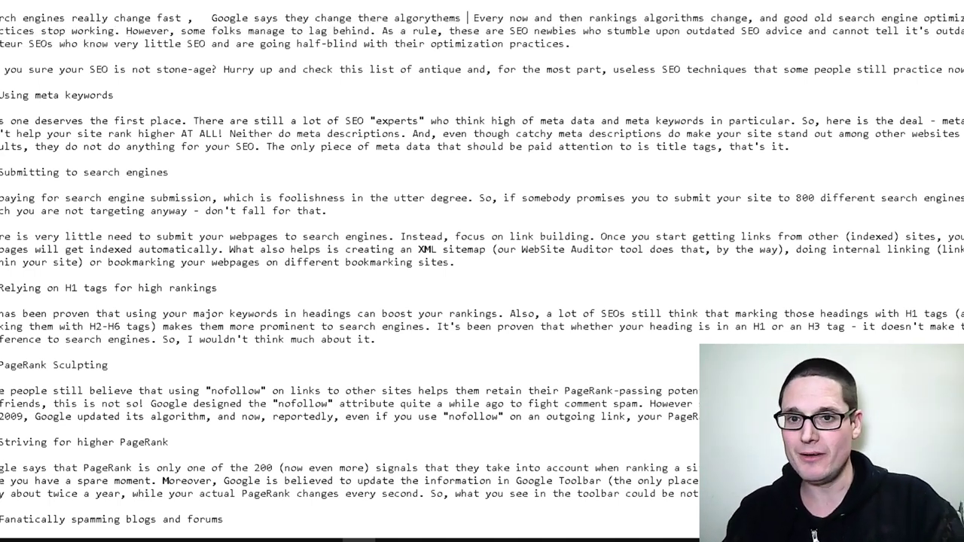
text(over )
text(2,000 time)
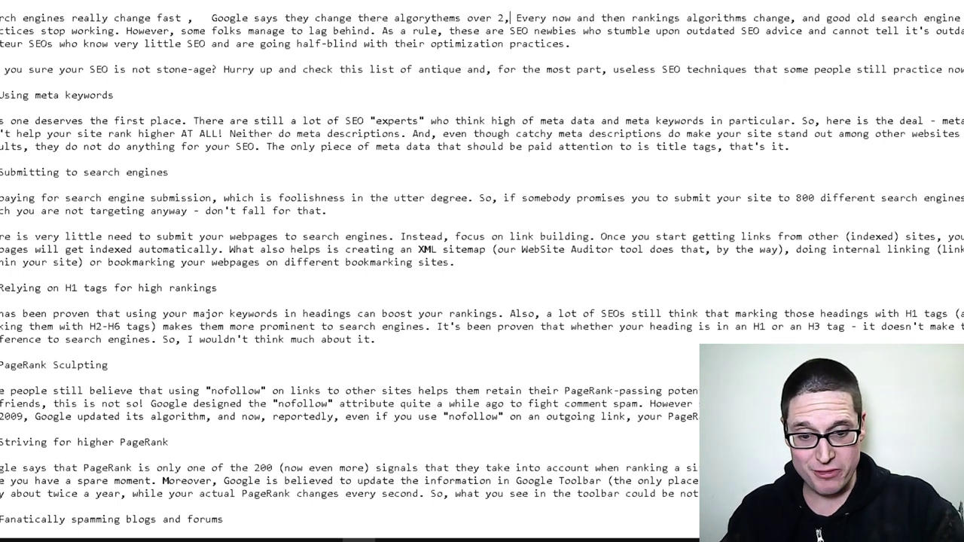
text(s per year)
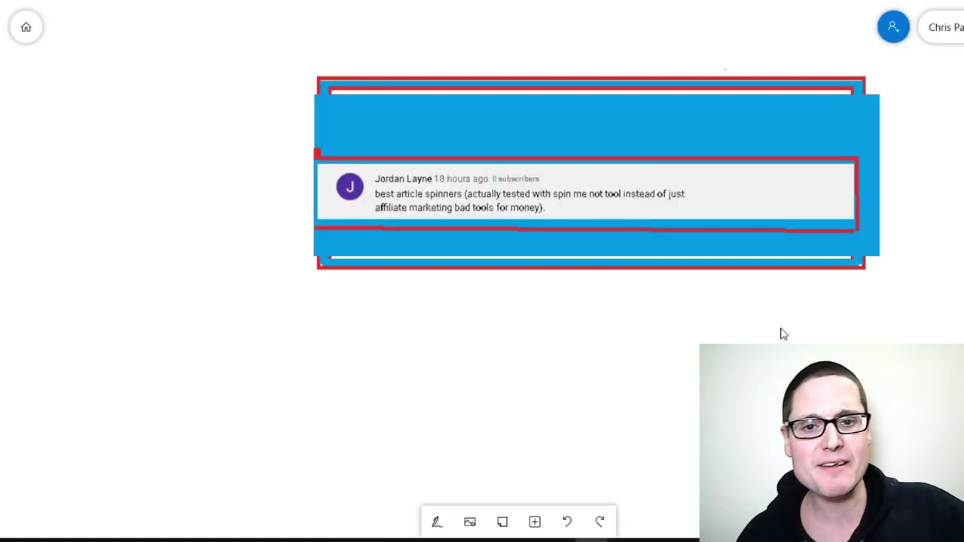
scroll(483, 203, up, 3)
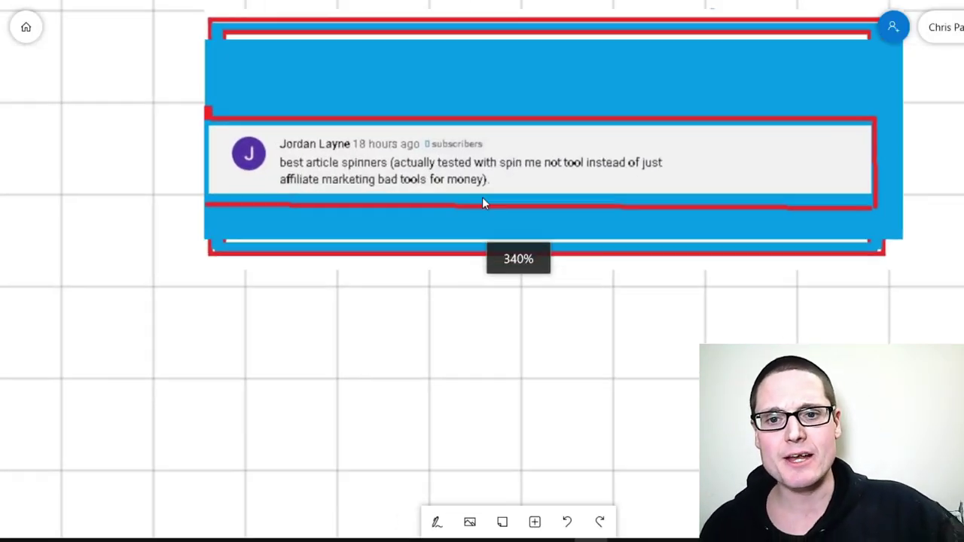
scroll(483, 204, up, 1)
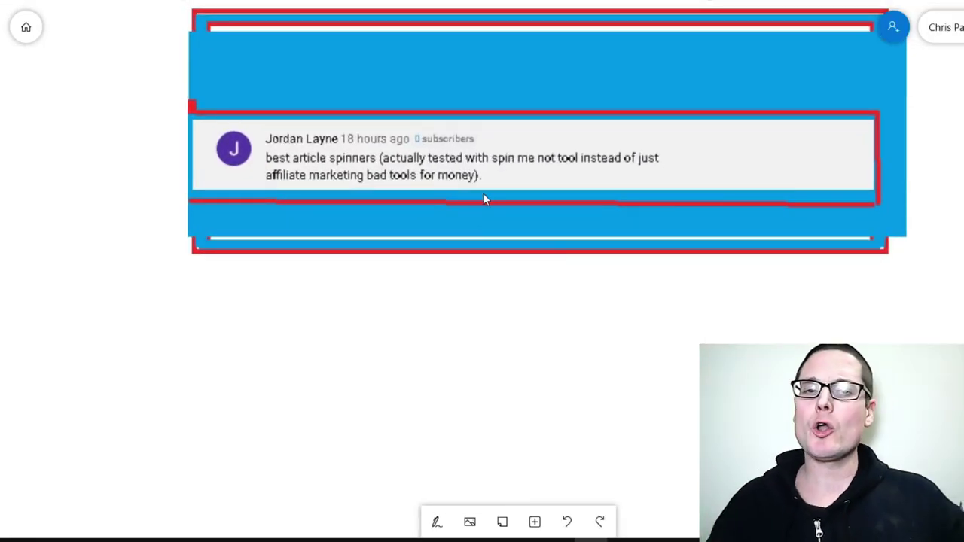